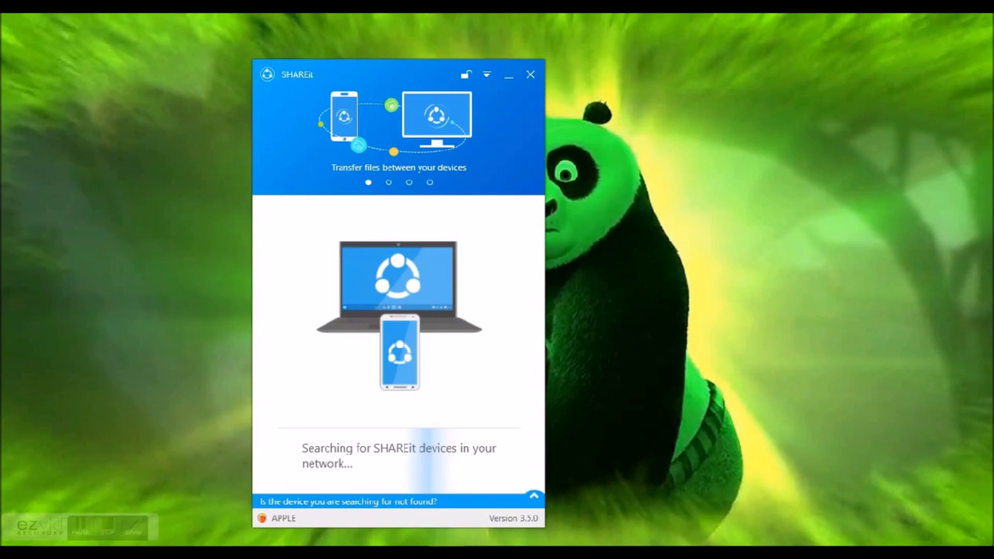
Reposition the SHAREit window, show the QR code, then open the device-not-found finder.
left_click_drag(371, 72, 366, 35)
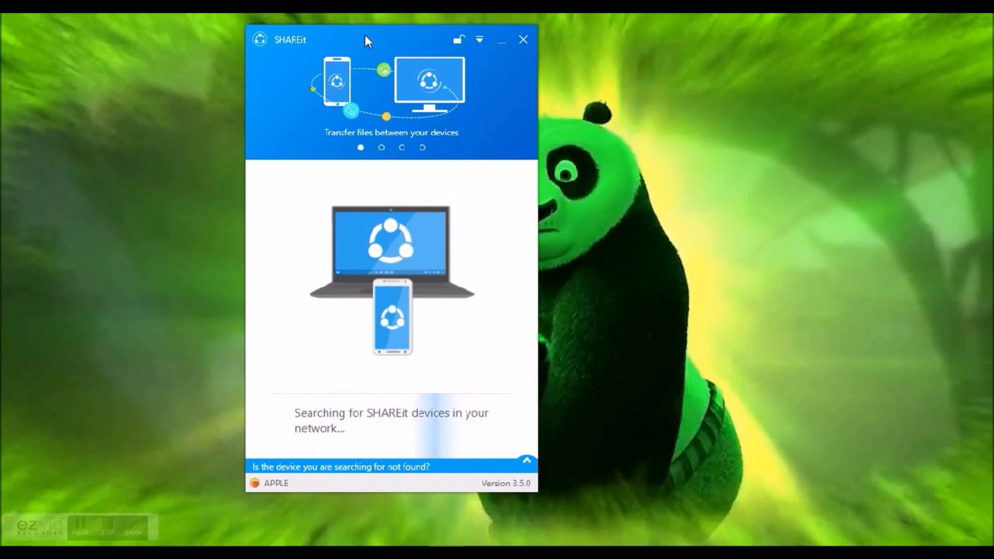
left_click_drag(384, 40, 361, 48)
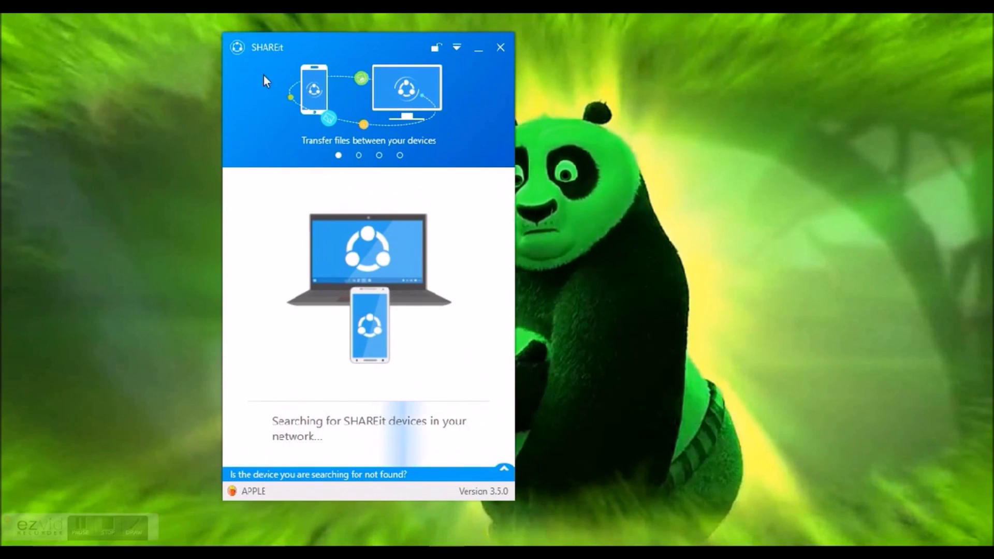
left_click(370, 281)
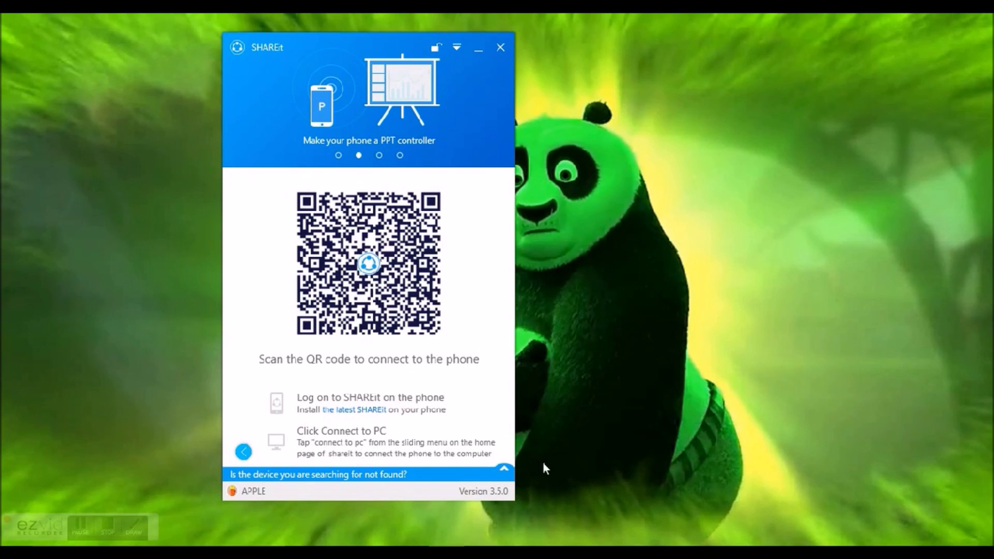
left_click(506, 472)
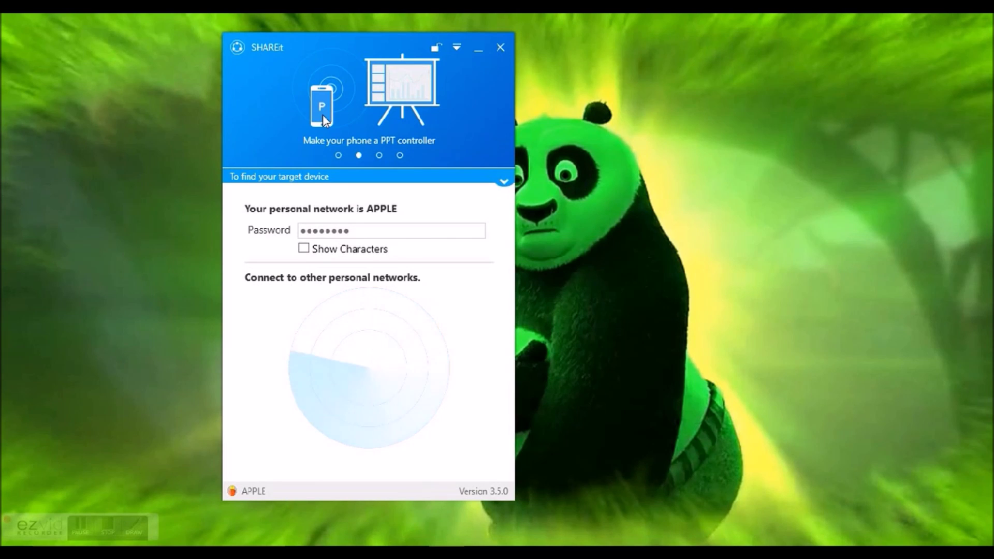
left_click(303, 248)
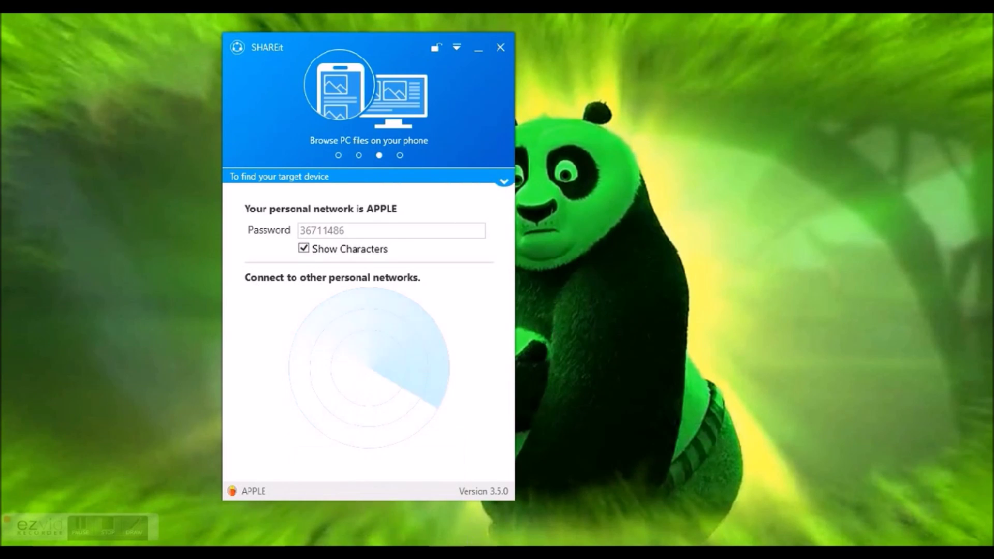
left_click(481, 475)
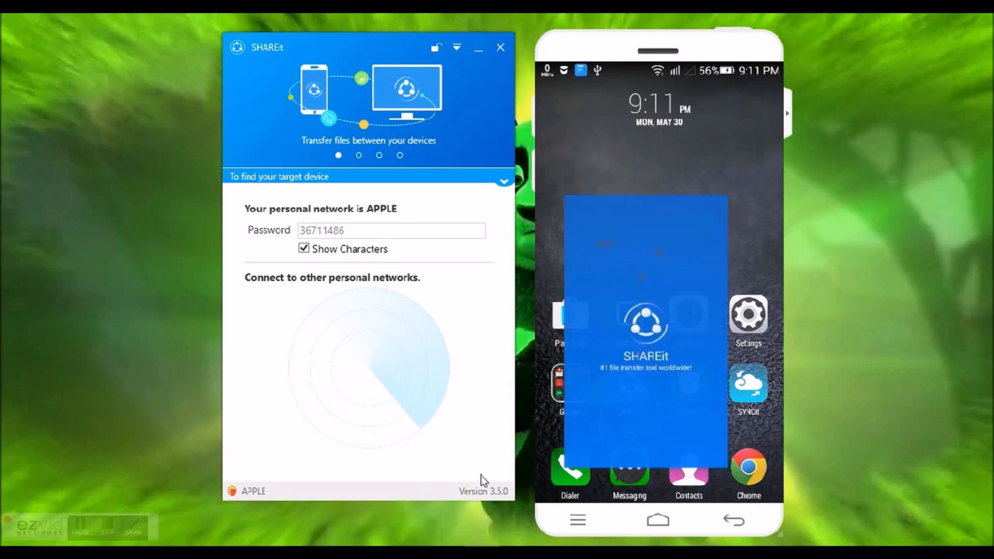
Show the PC's QR code so the Lenovo A6000 can scan it.
left_click(503, 181)
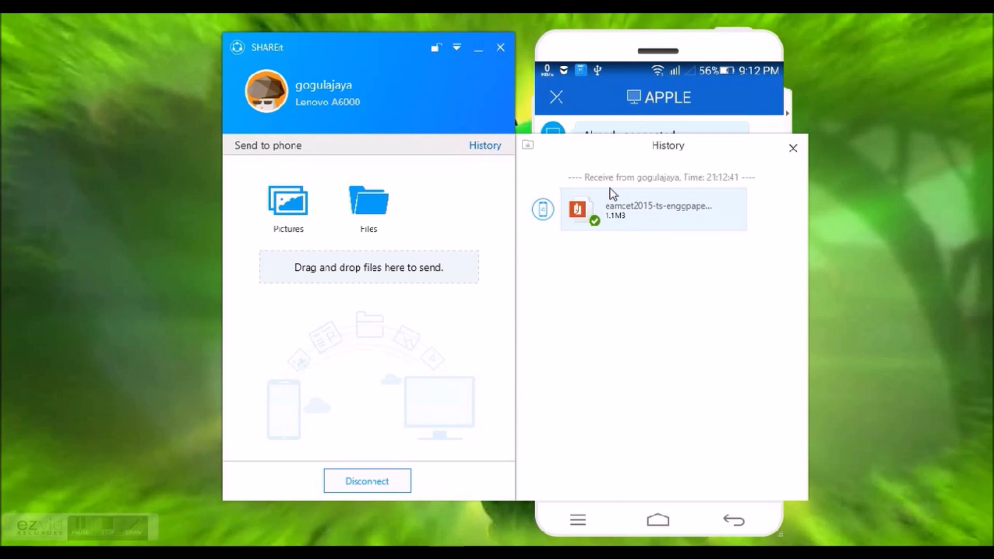
Close the History panel after confirming the 1.1 MB eamcet PDF arrived.
left_click(792, 150)
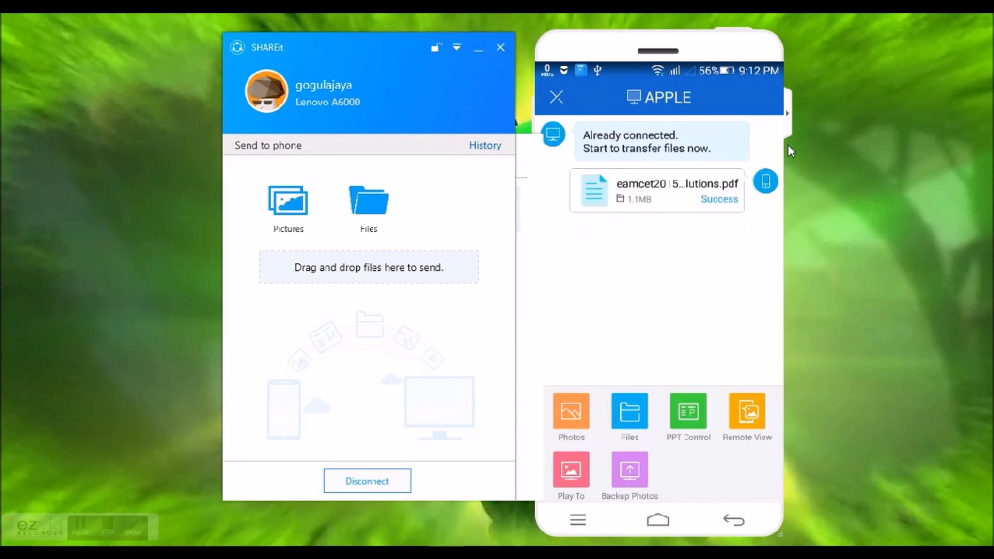